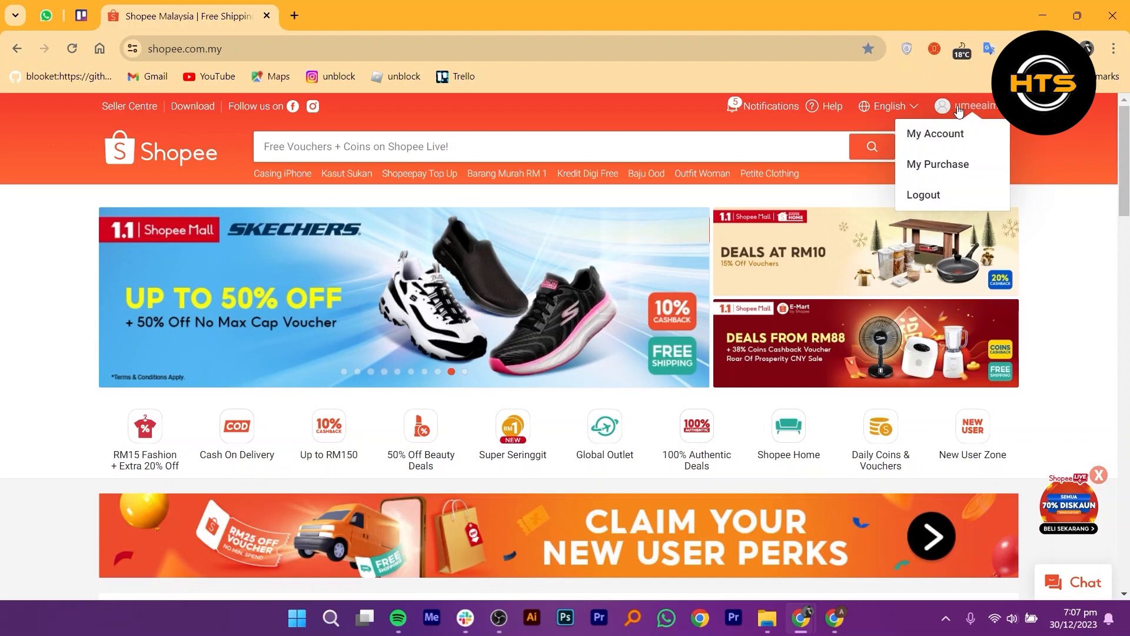
- Reach the Banks & Cards page from My Account, showing no saved cards
{"action": "left_click", "coordinate": [938, 165]}
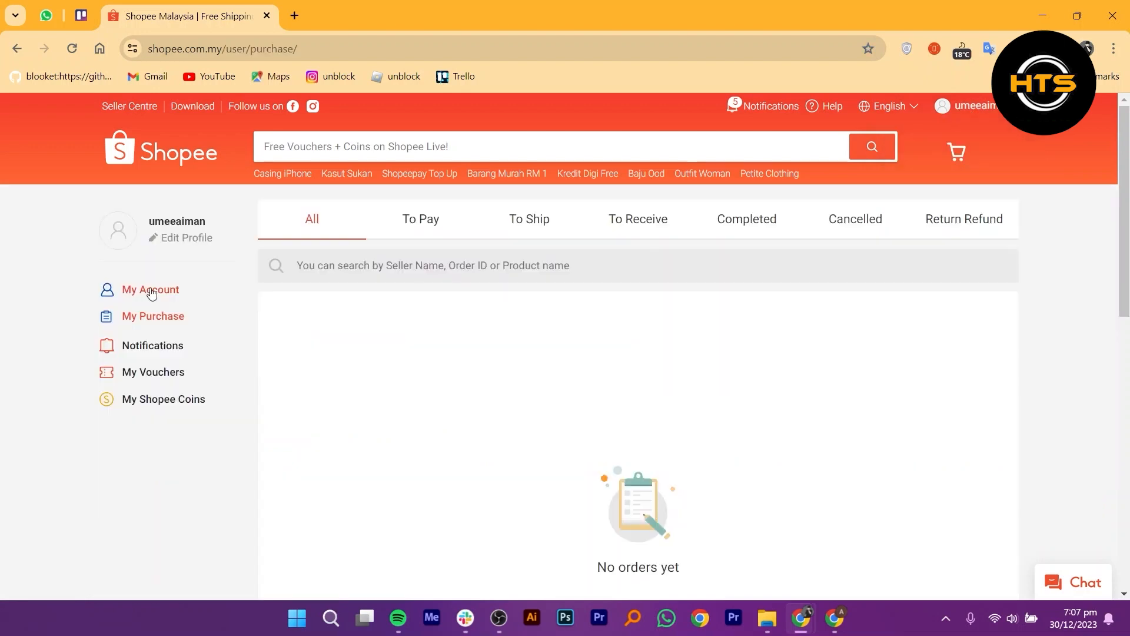
{"action": "left_click", "coordinate": [151, 289]}
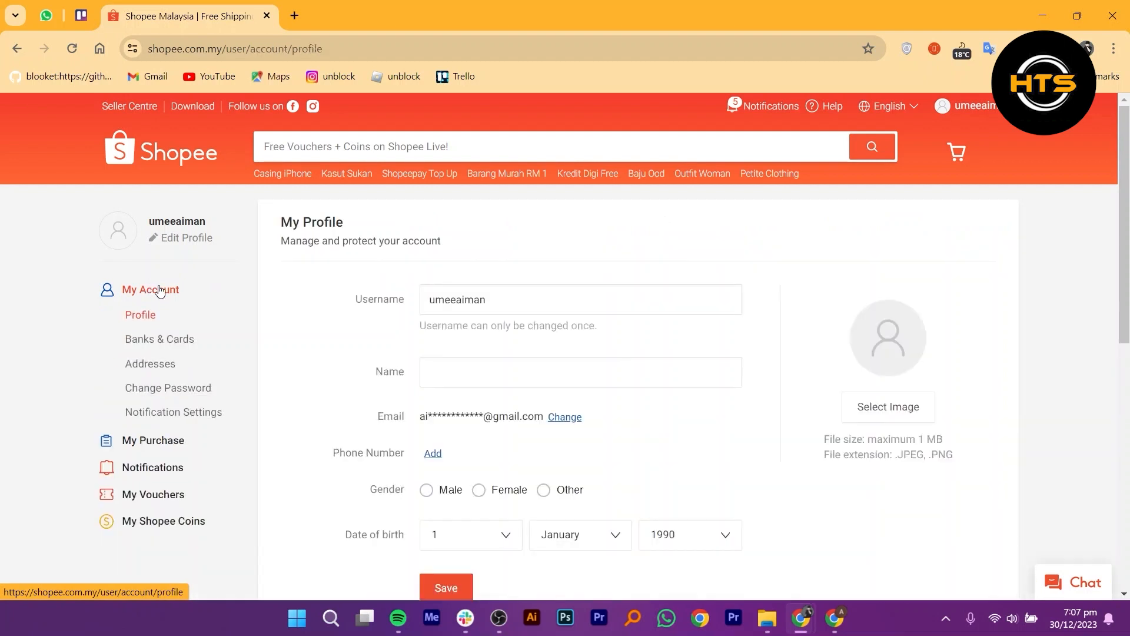
{"action": "left_click", "coordinate": [168, 339]}
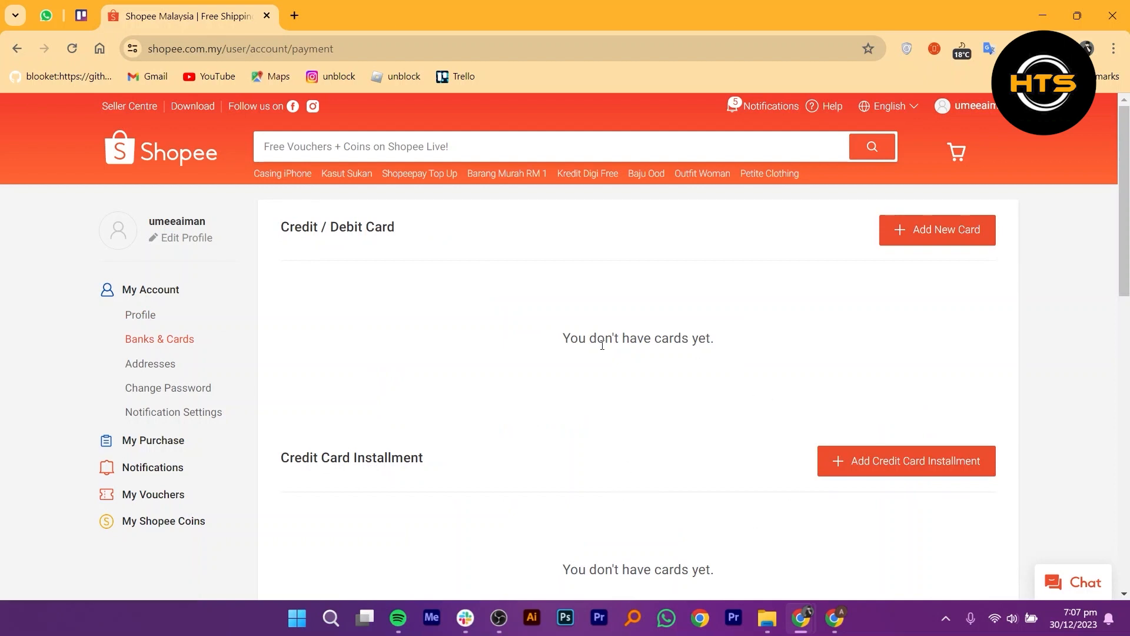
- Start Add New Card to reveal the empty card details and billing address form
{"action": "left_click", "coordinate": [925, 228]}
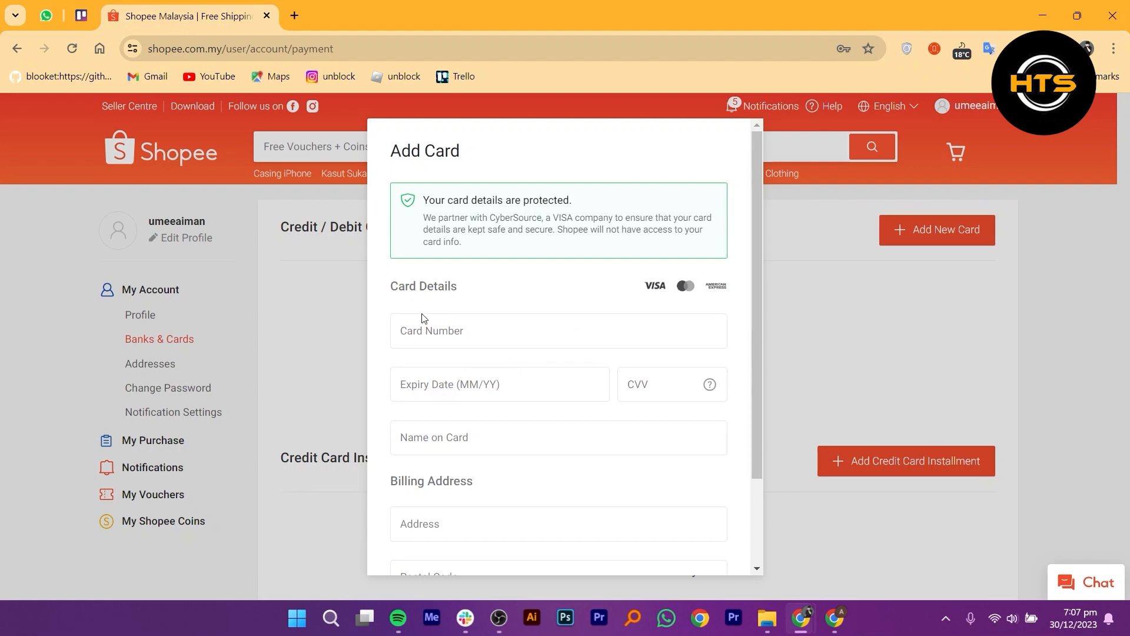
{"action": "scroll", "coordinate": [529, 398], "scroll_direction": "down", "scroll_amount": 3}
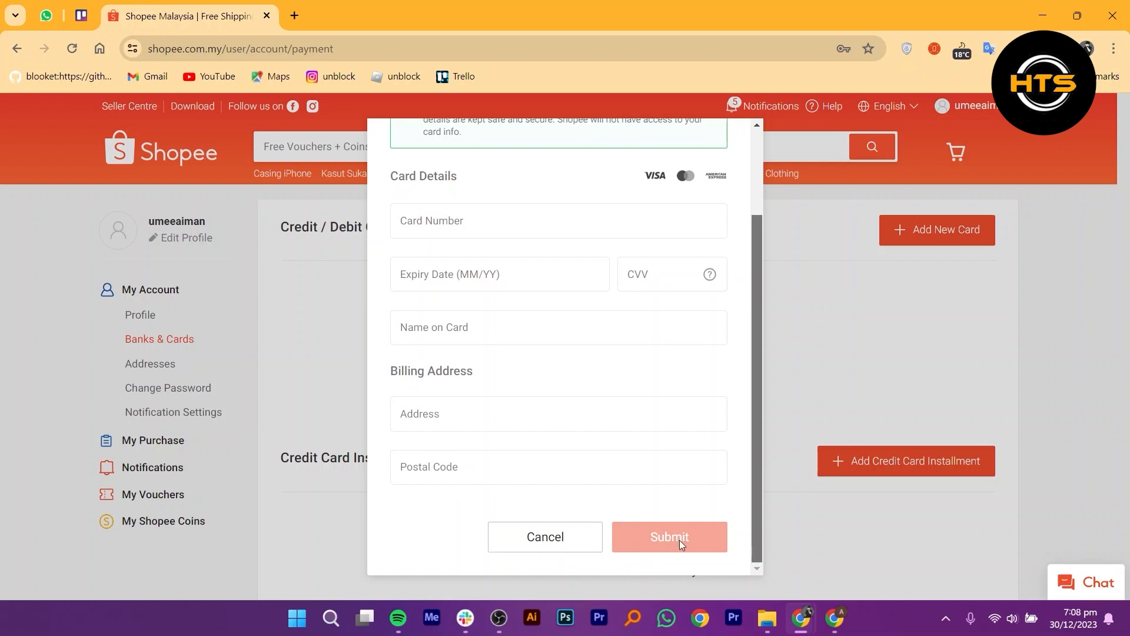
- Cancel the Add Card form, returning to the cards page with nothing saved
{"action": "left_click", "coordinate": [674, 541]}
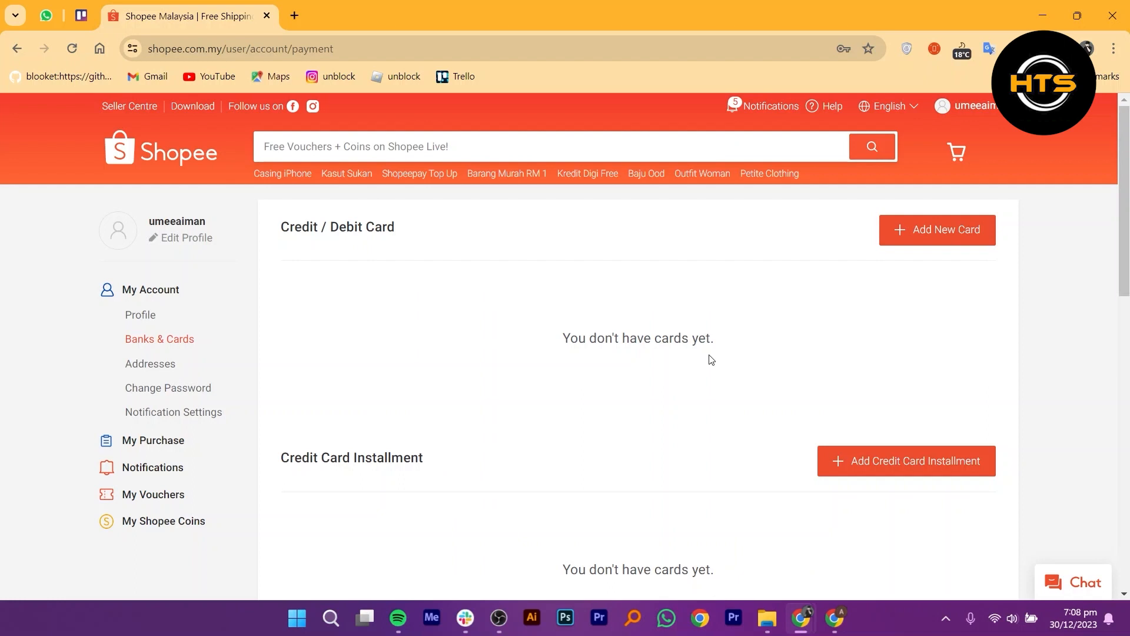